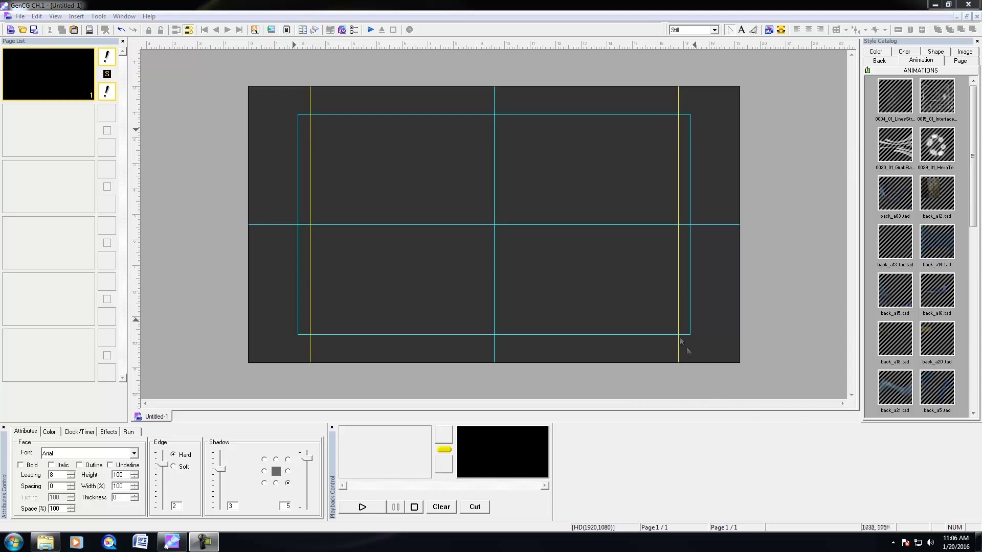
Start inserting an animation, filter the file list to Image Files, and browse to the Desktop.
left_click(75, 16)
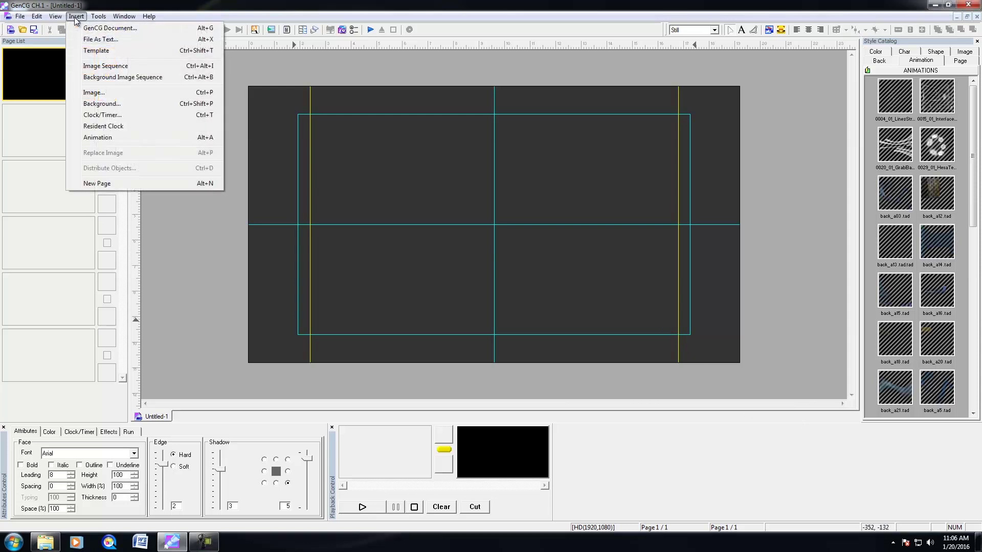
left_click(131, 137)
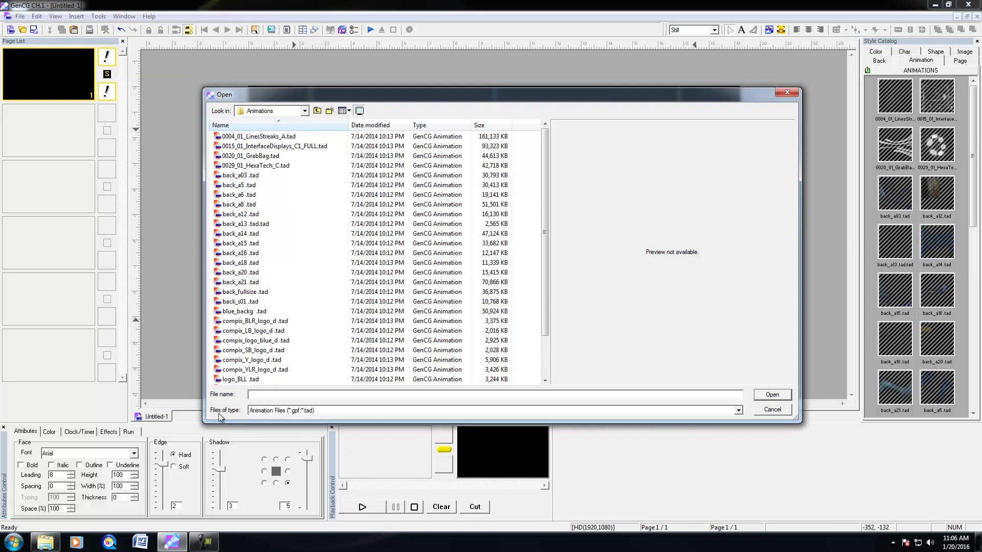
left_click(265, 411)
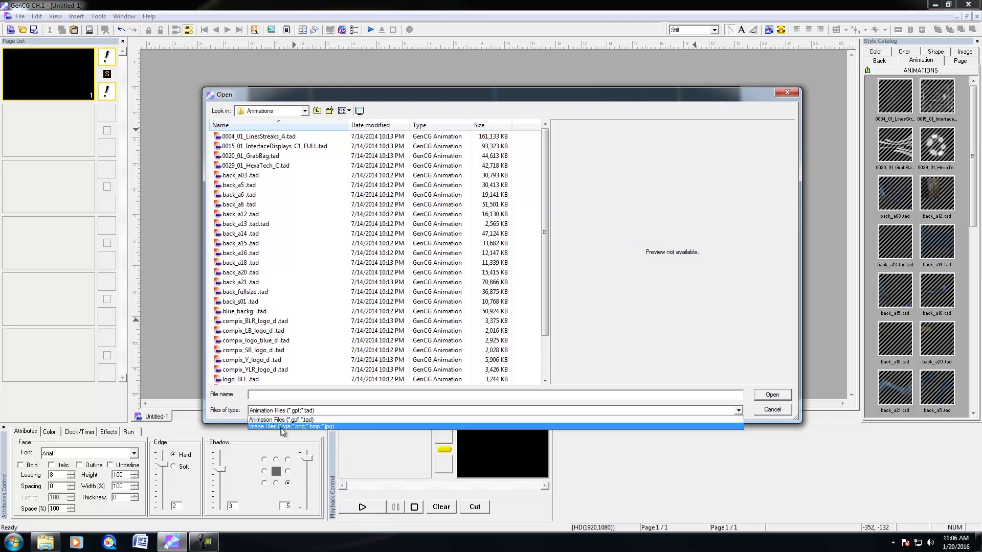
left_click(275, 426)
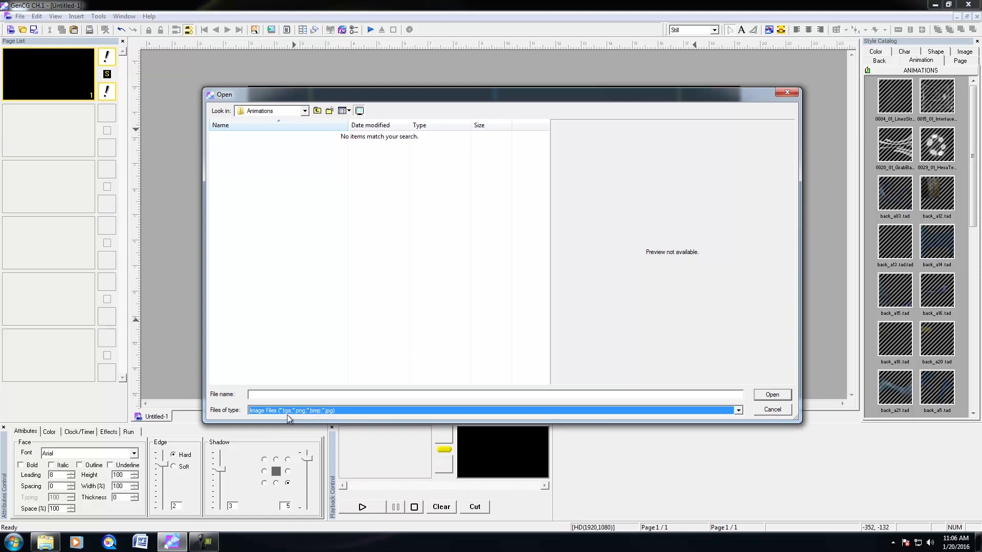
left_click(295, 113)
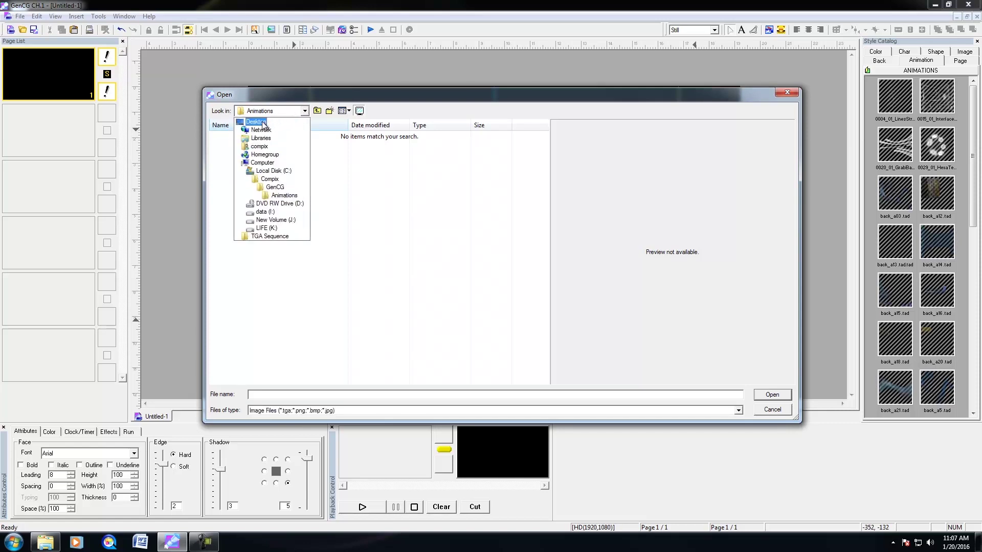
left_click(256, 122)
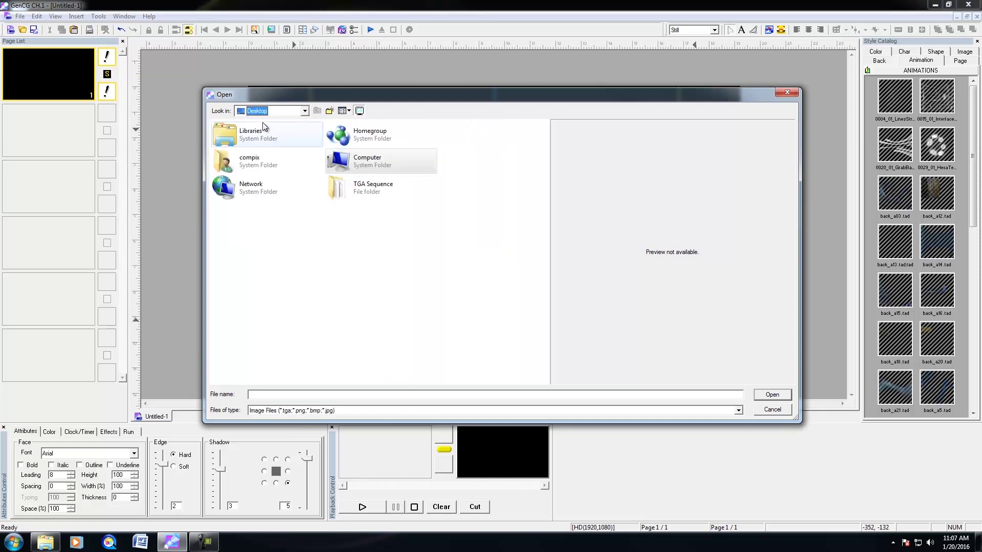
Open the TGA Sequence folder, preview several frames, and load TGASeq_00000.tga.
double_click(370, 195)
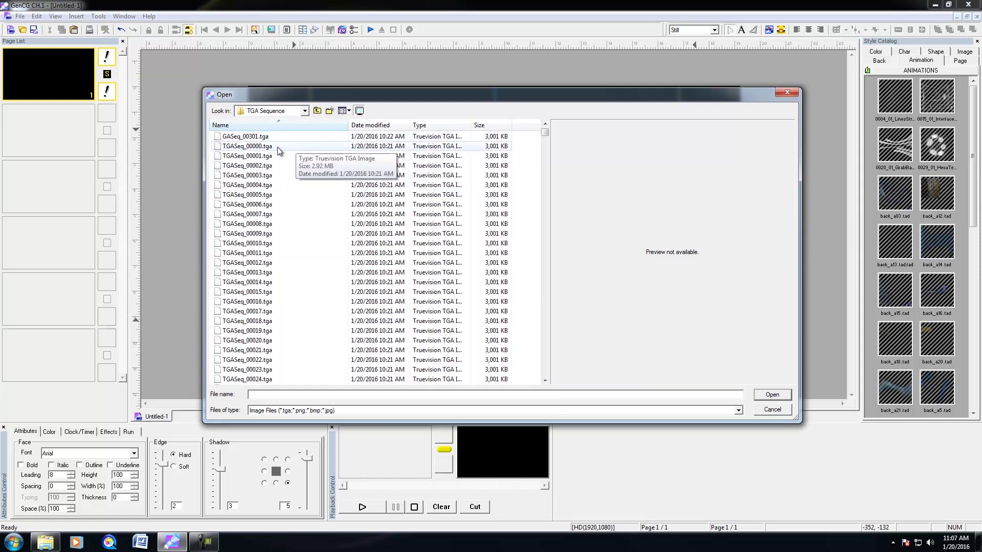
left_click(262, 149)
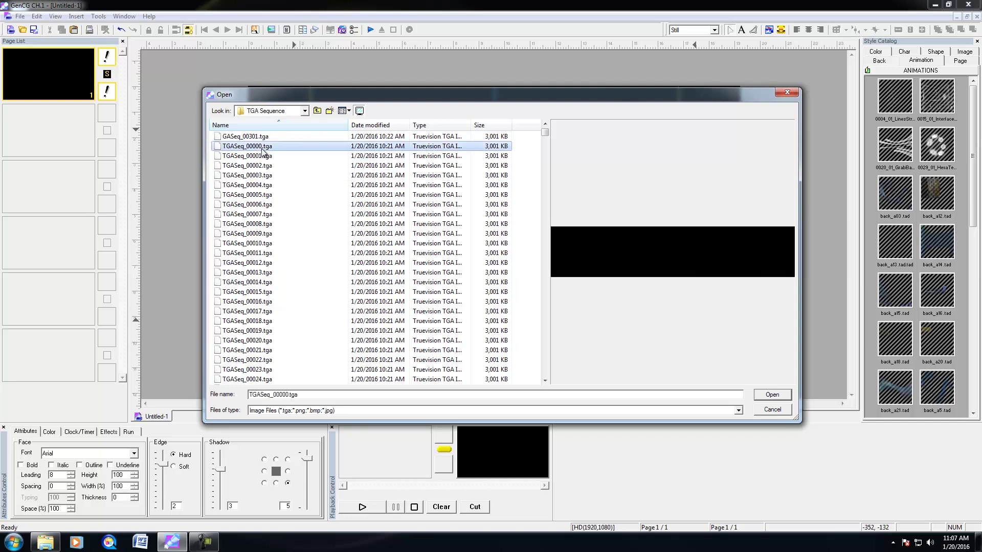
left_click(263, 263)
left_click(260, 301)
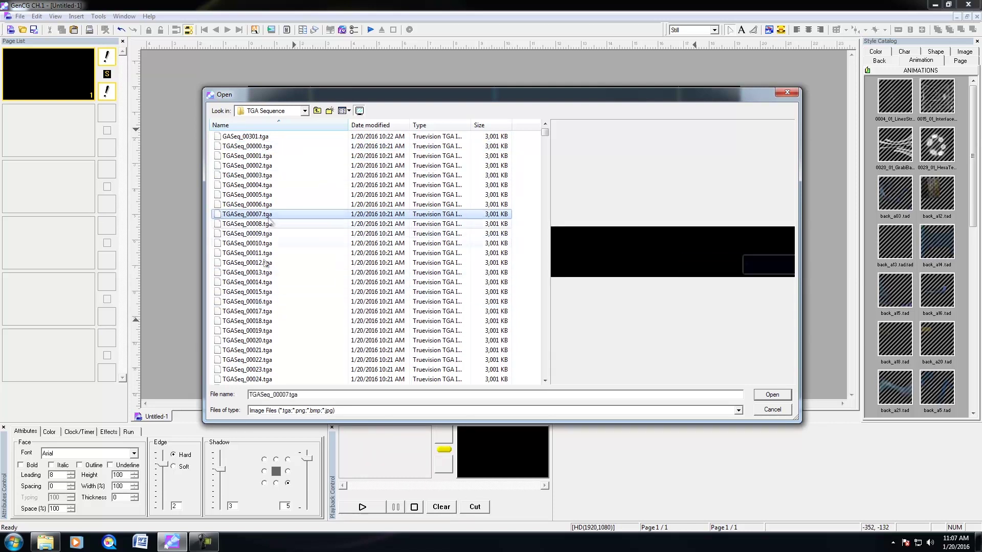
left_click(286, 321)
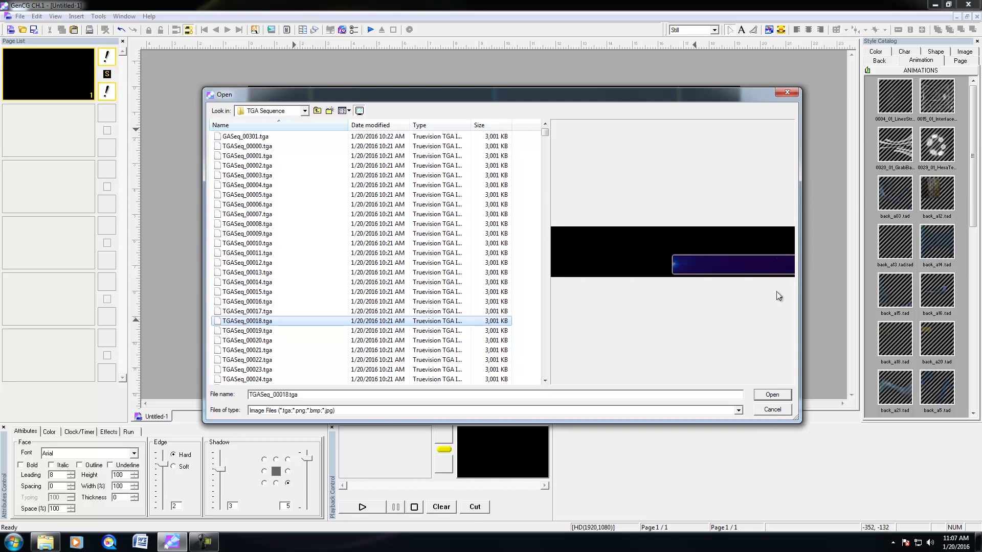
left_click(283, 281)
left_click(279, 330)
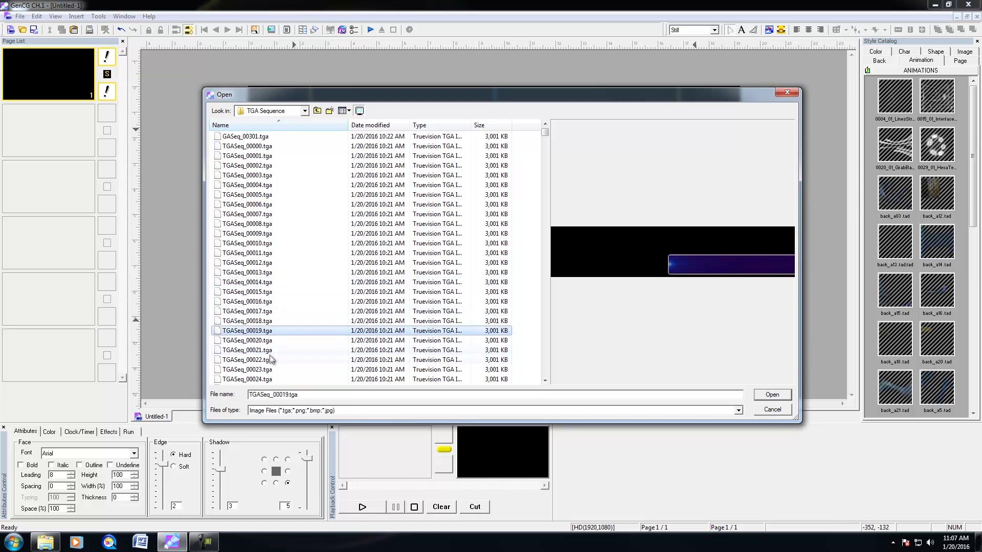
left_click(276, 360)
left_click(247, 215)
left_click(257, 273)
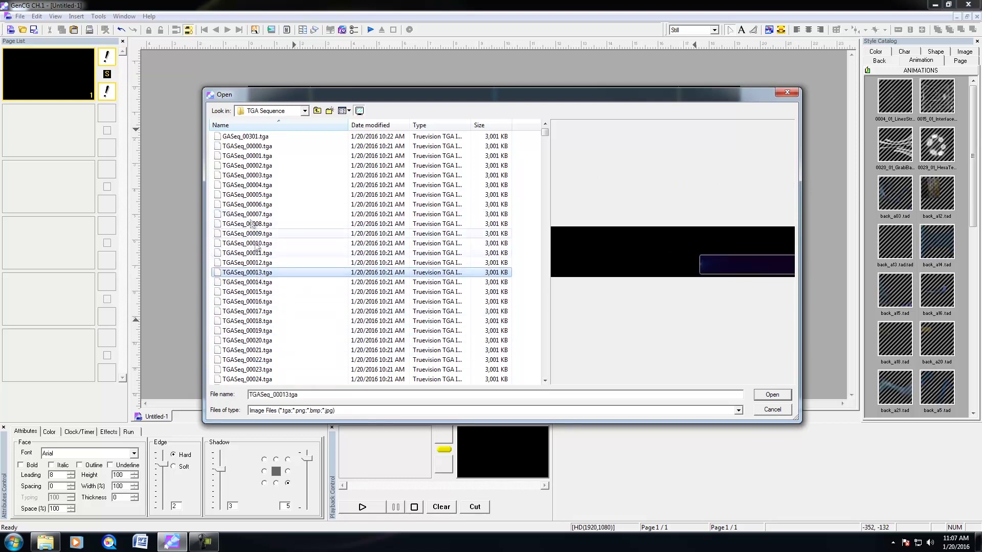
left_click(250, 147)
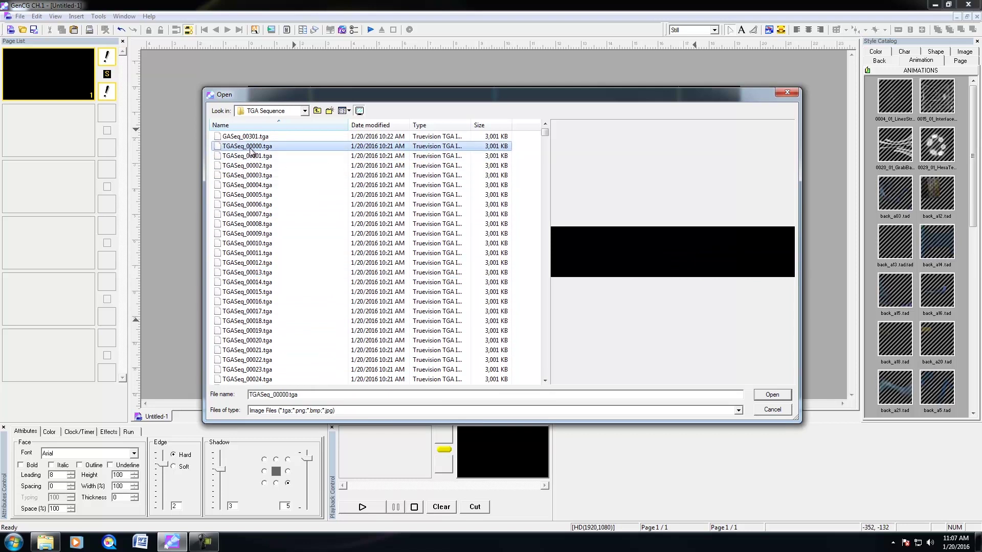
left_click(784, 394)
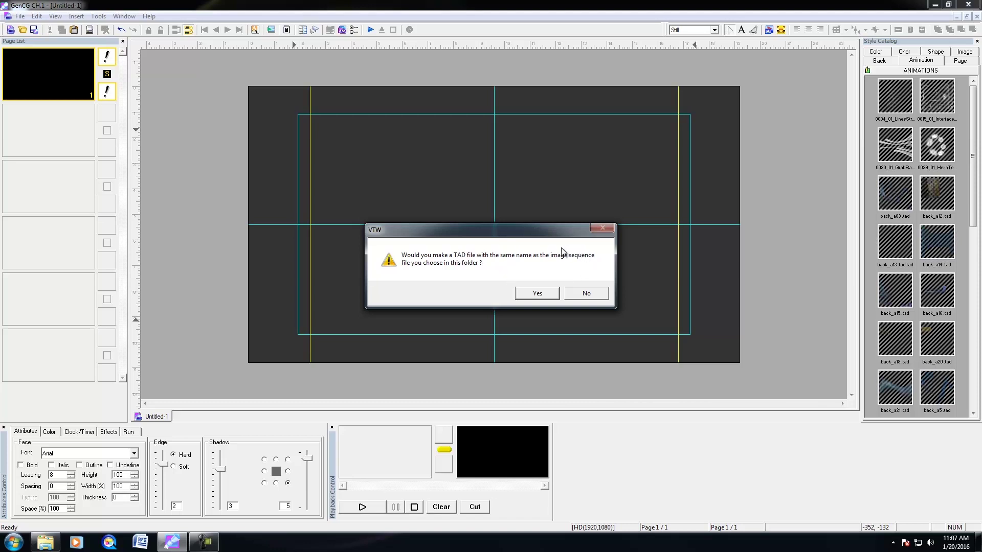
Convert the image sequence into a TAD file while keeping the original TGA files.
left_click(536, 294)
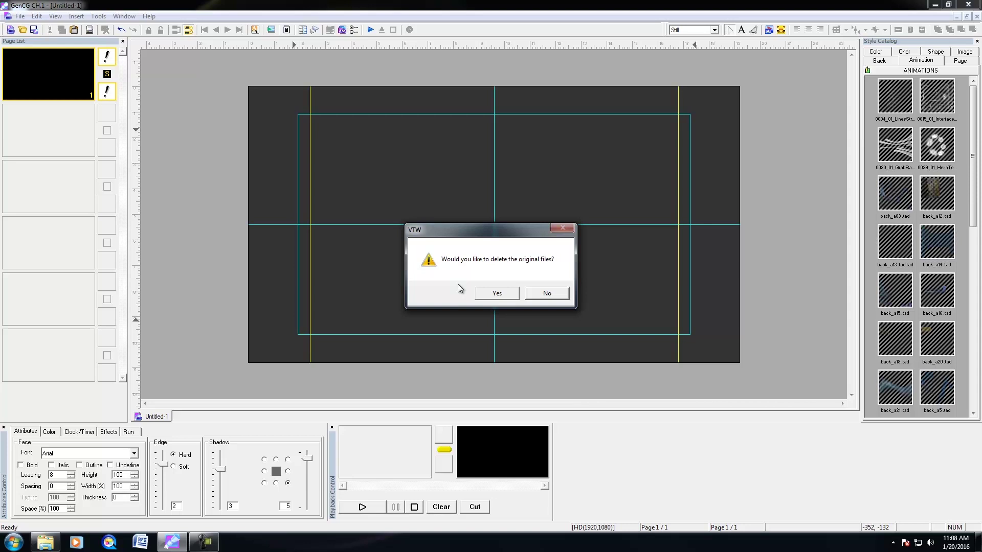
left_click(554, 295)
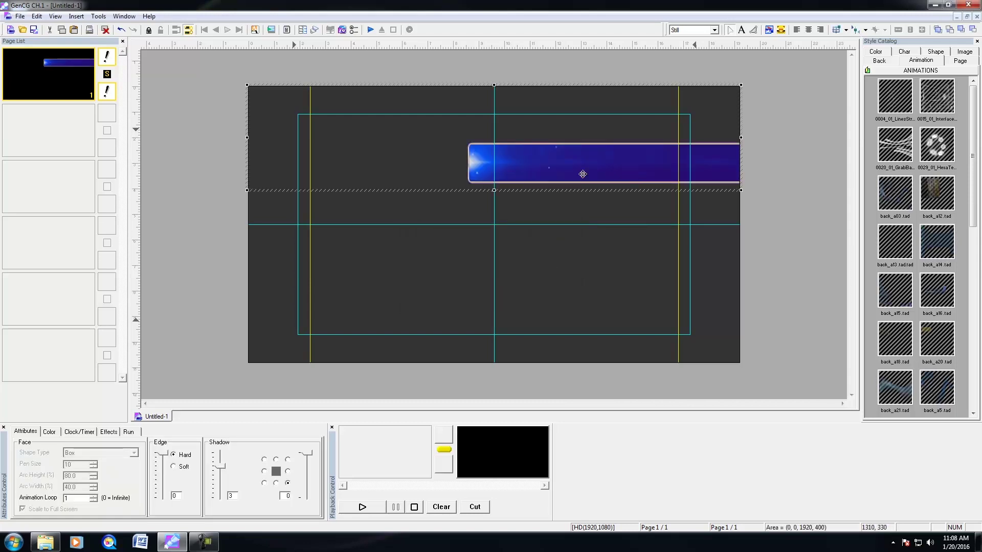
Drag the blue animated bar down into the lower third of the page.
left_click_drag(588, 161, 590, 239)
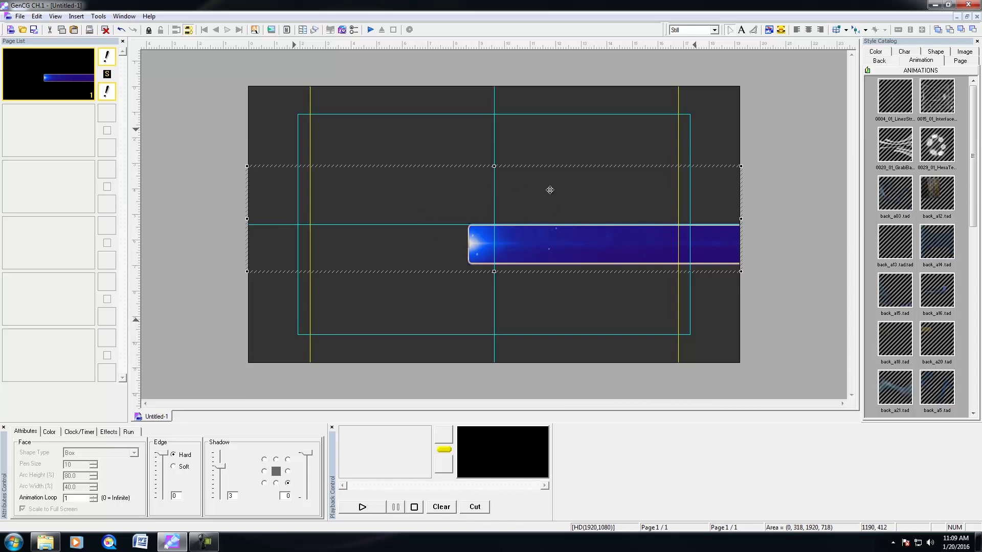
left_click_drag(569, 220, 570, 276)
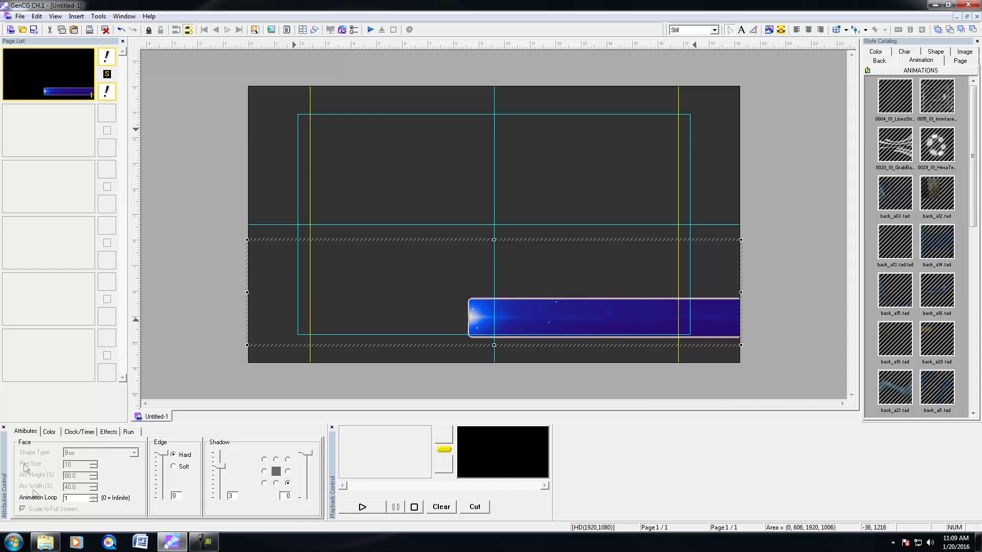
left_click(22, 435)
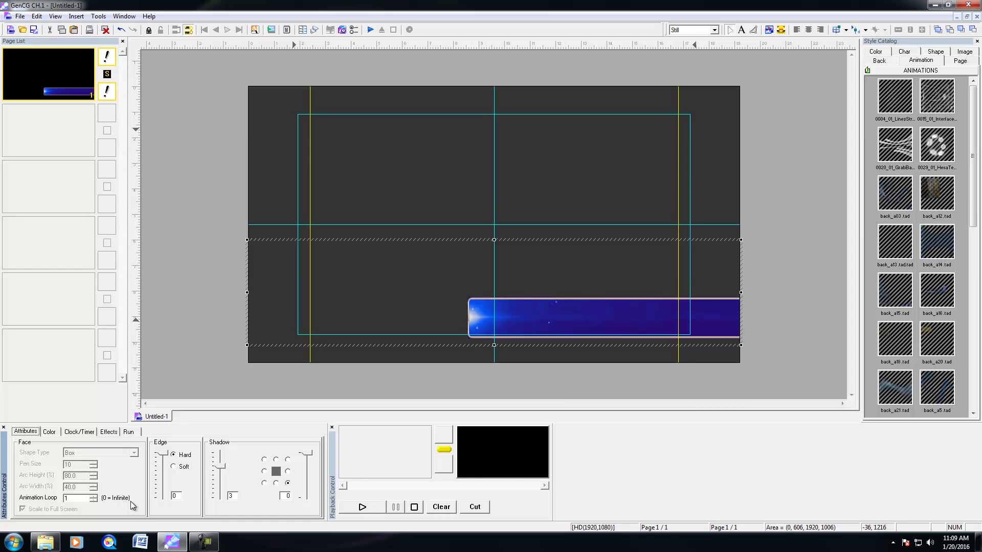
Change the blue bar's Animation Loop from infinite to 1.
left_click(86, 499)
left_click(93, 495)
left_click(524, 283)
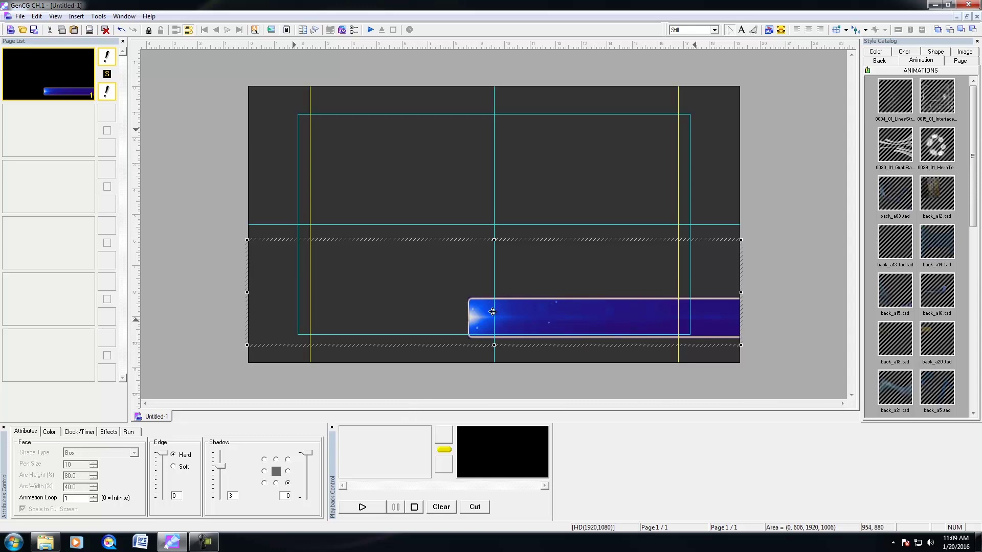
left_click(706, 30)
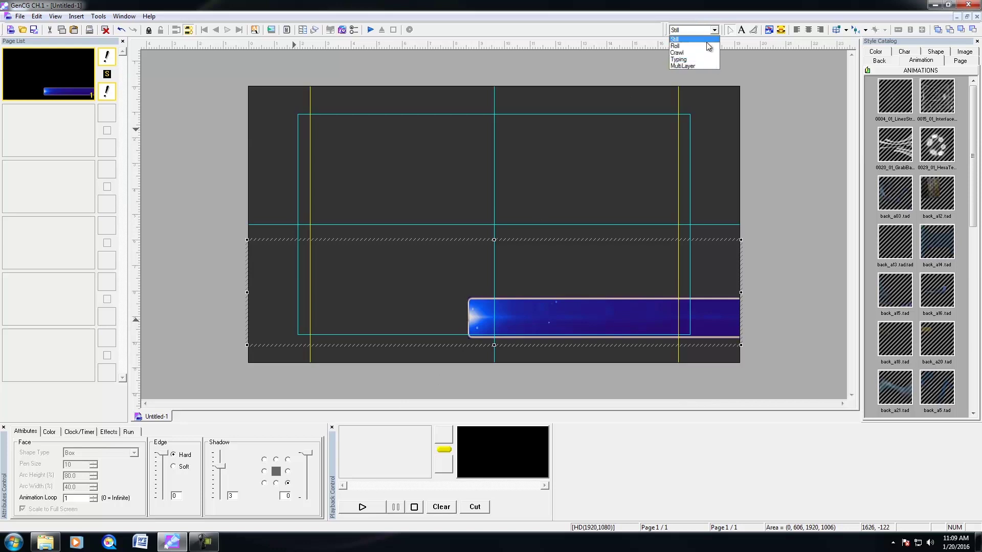
Set the page animation type to MultiLayer instead of Still.
left_click(680, 41)
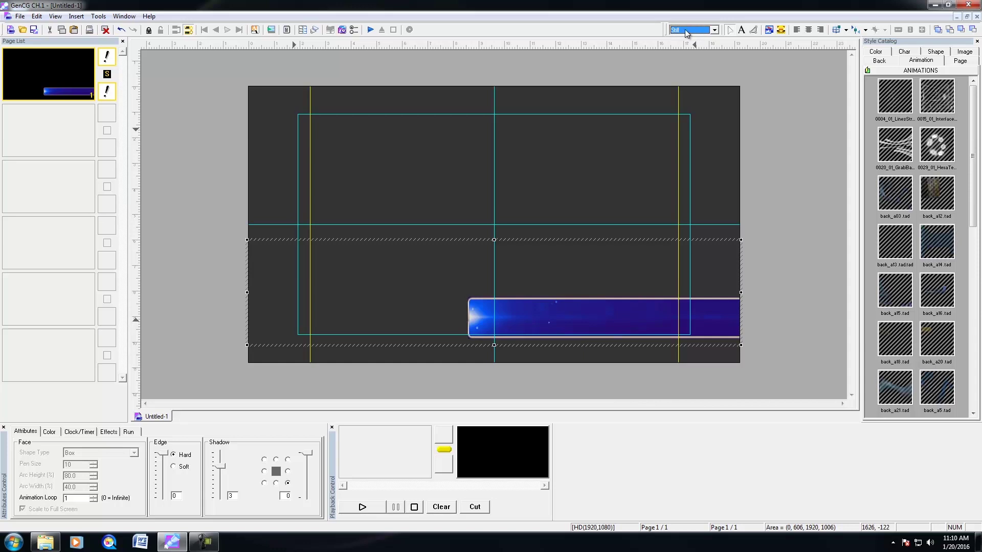
left_click(110, 435)
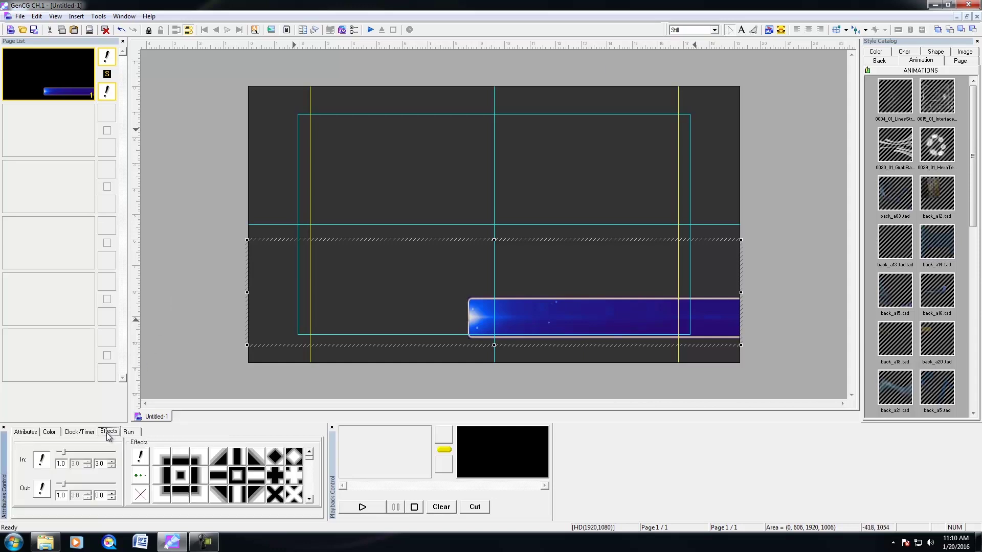
left_click(703, 29)
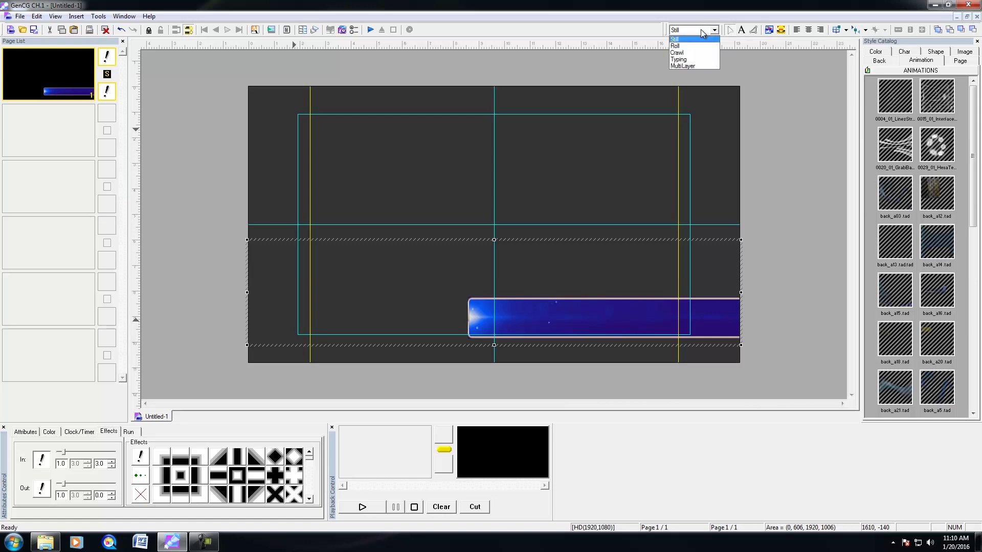
left_click(698, 65)
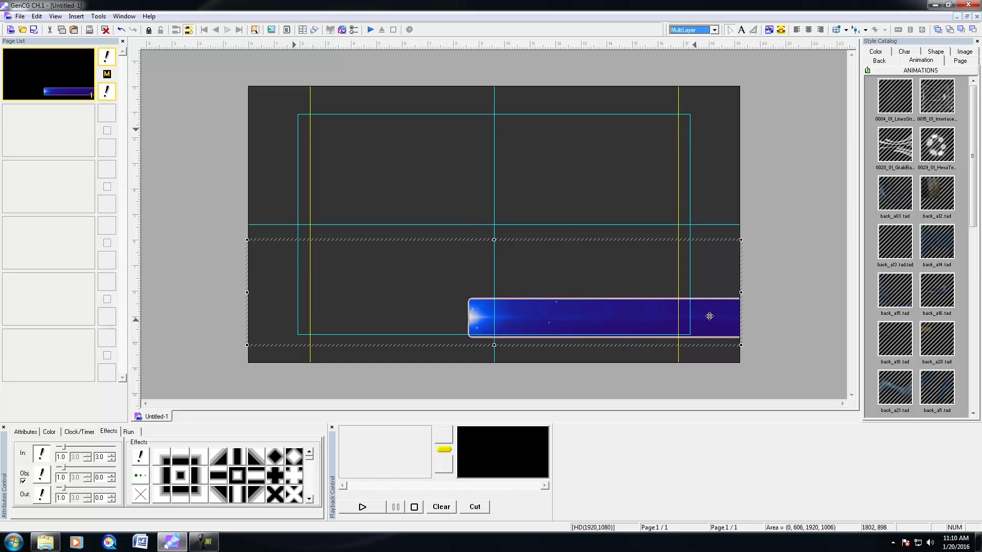
left_click(493, 325)
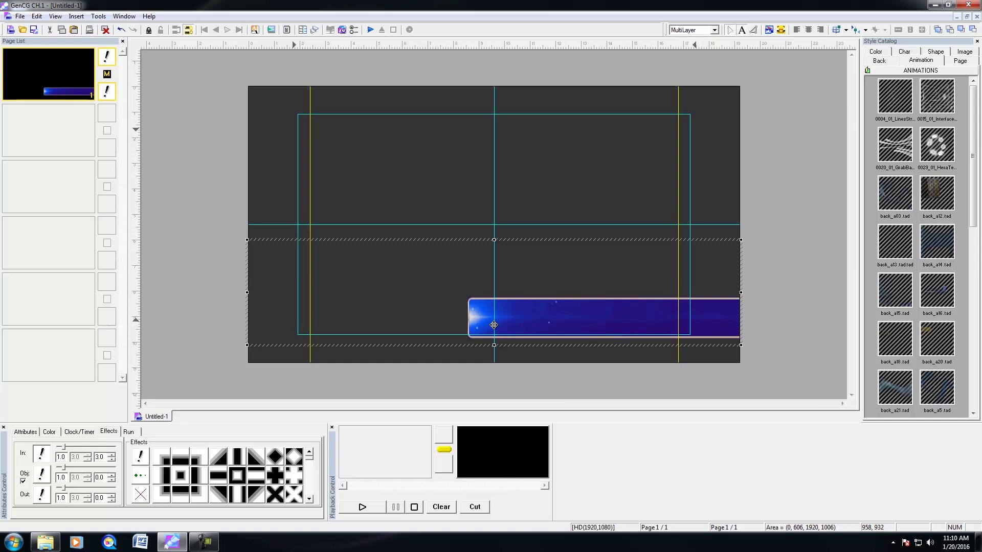
Create a text box on the blue bar and type the presenter's full name.
left_click(493, 325)
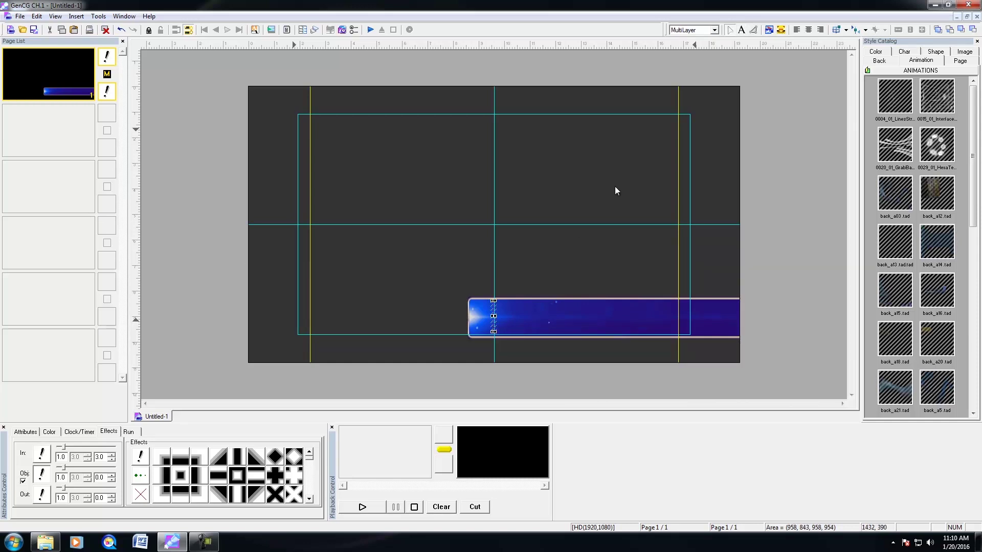
type("Timothy Reyes")
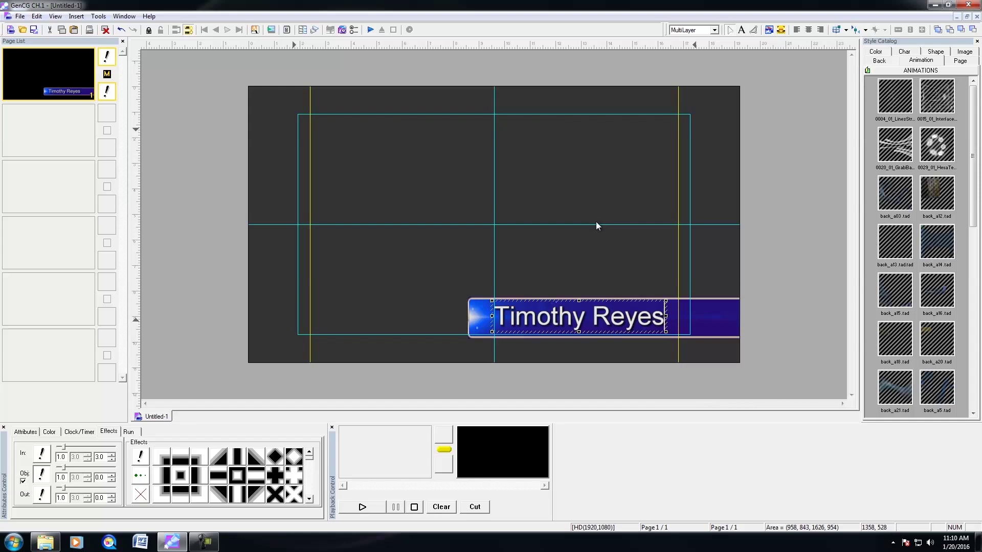
key("Left")
key("Left")
key("Left")
key("Left")
left_click(362, 506)
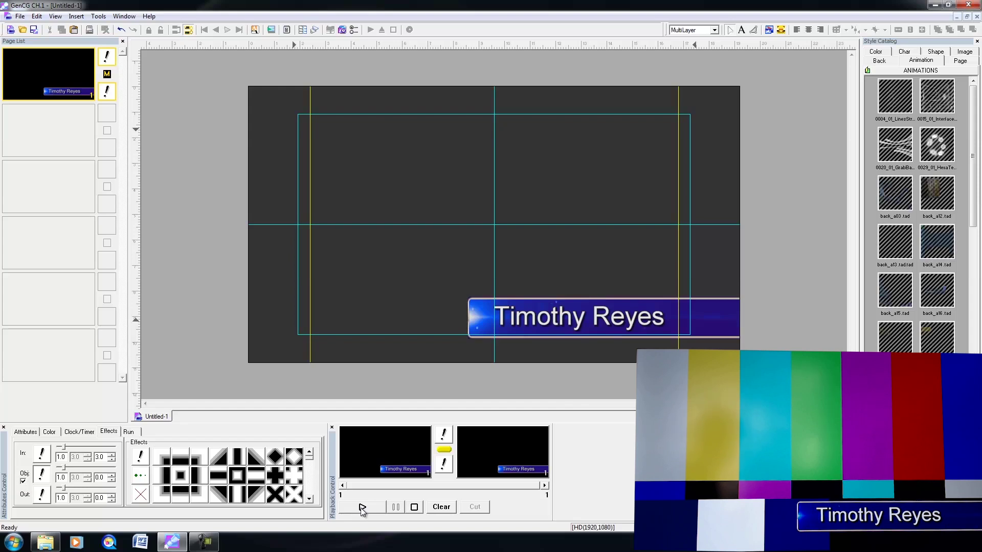
left_click(413, 508)
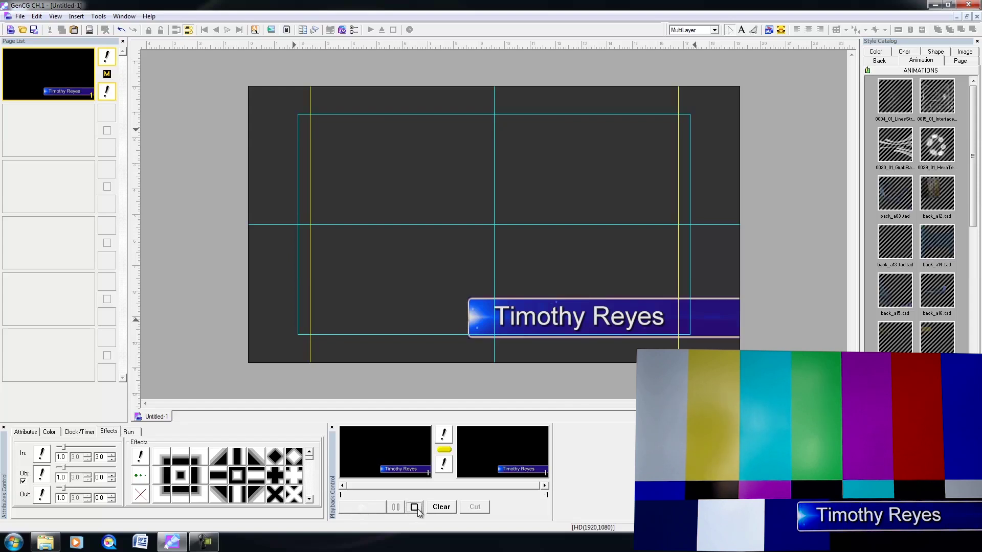
left_click(369, 509)
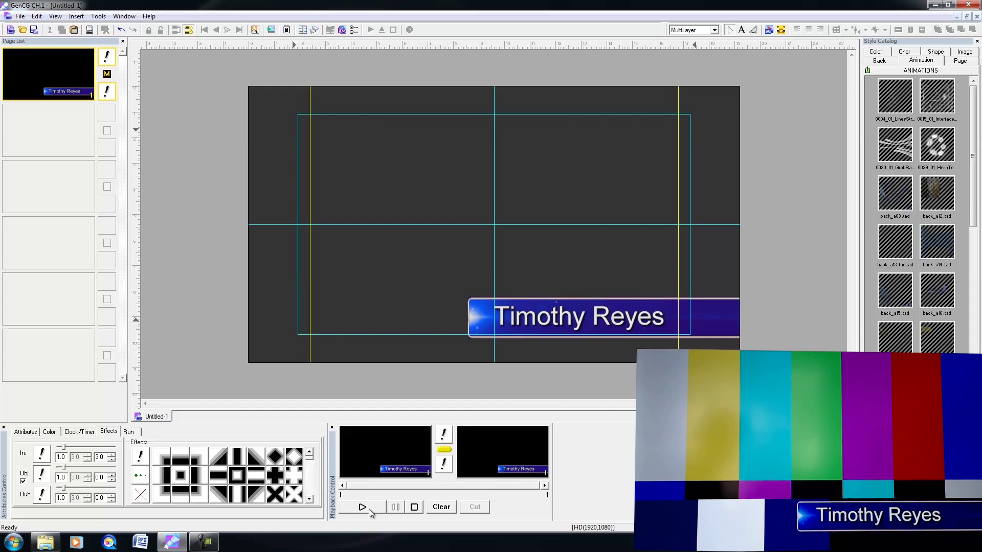
left_click(414, 508)
left_click(436, 508)
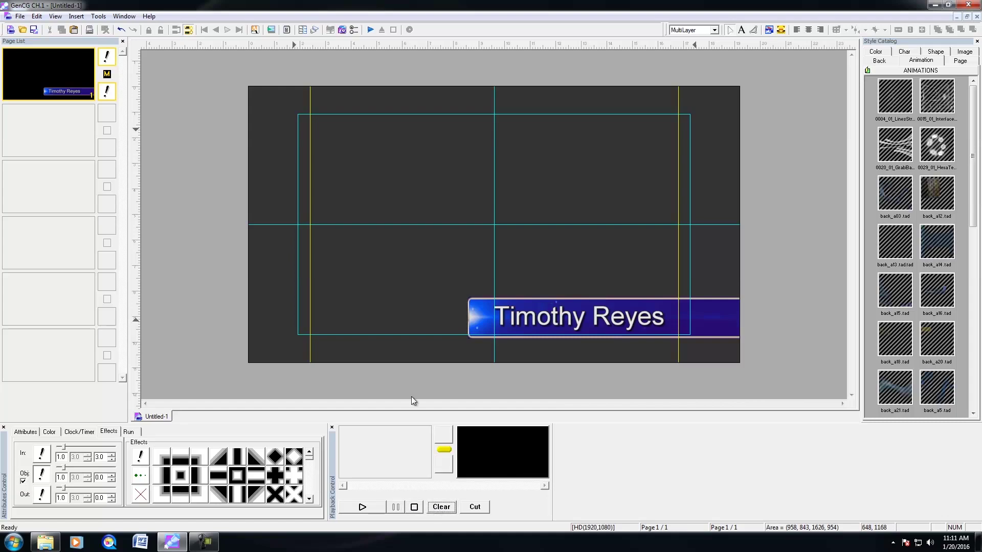
Assign the F fade effect to the name text's Obj slot in the Effects grid.
left_click(564, 318)
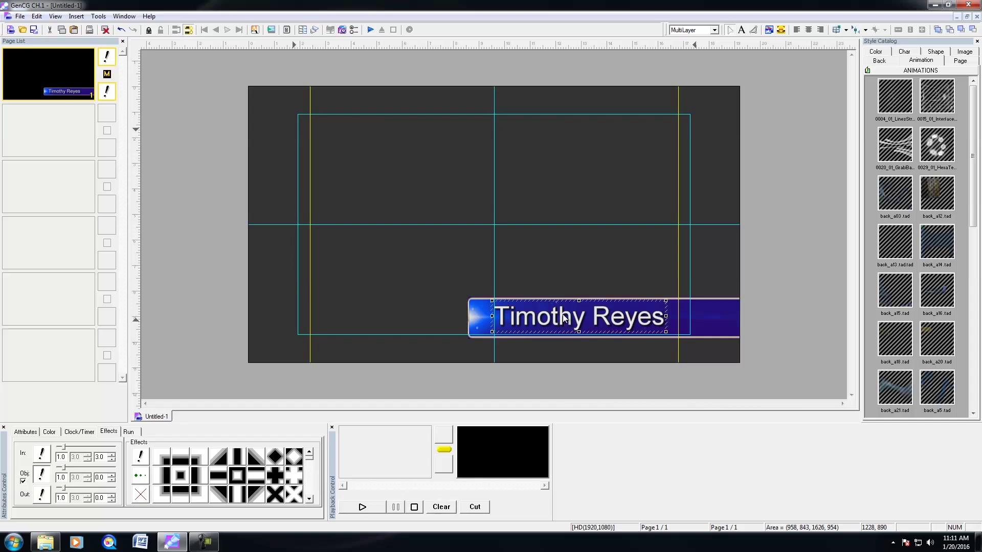
left_click(109, 434)
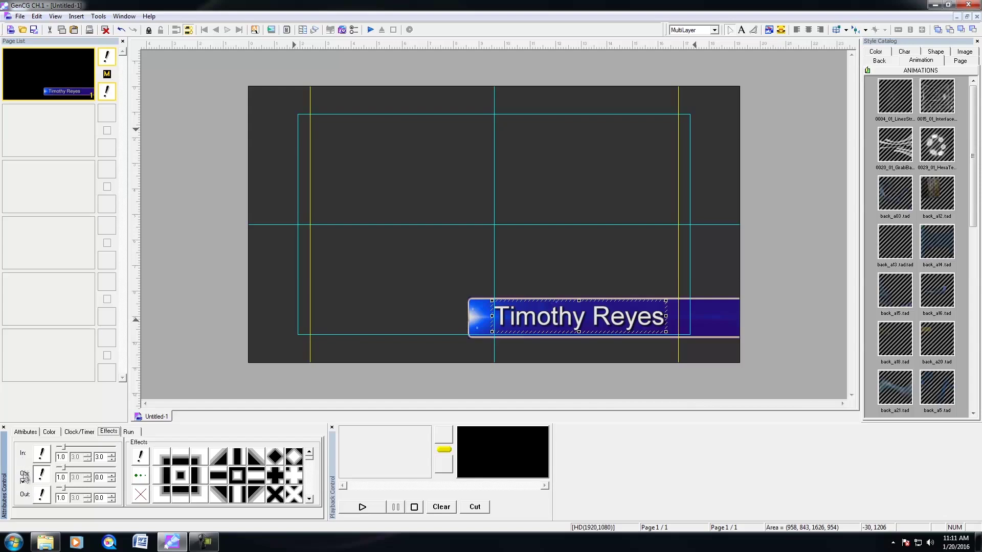
left_click(714, 29)
left_click(714, 29)
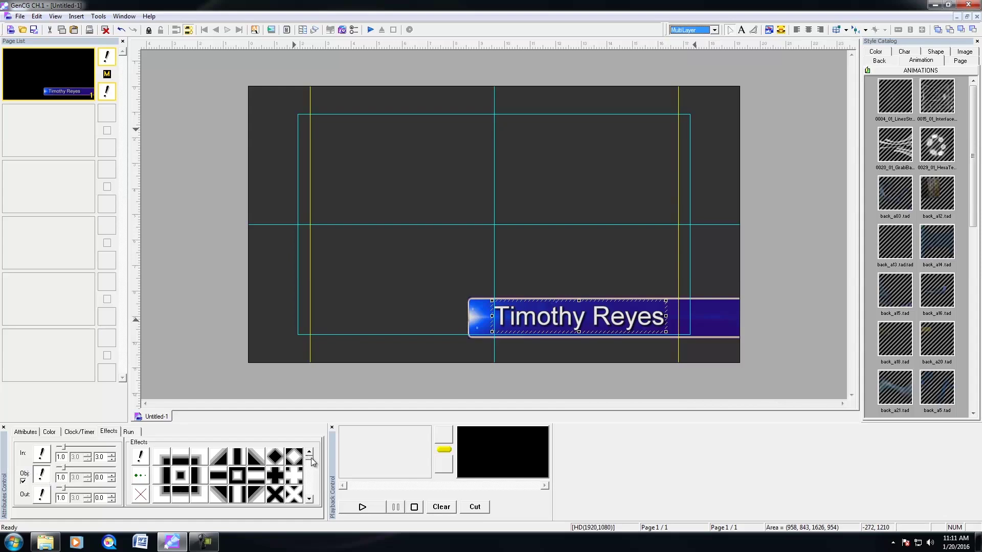
scroll(309, 460, "down", 5)
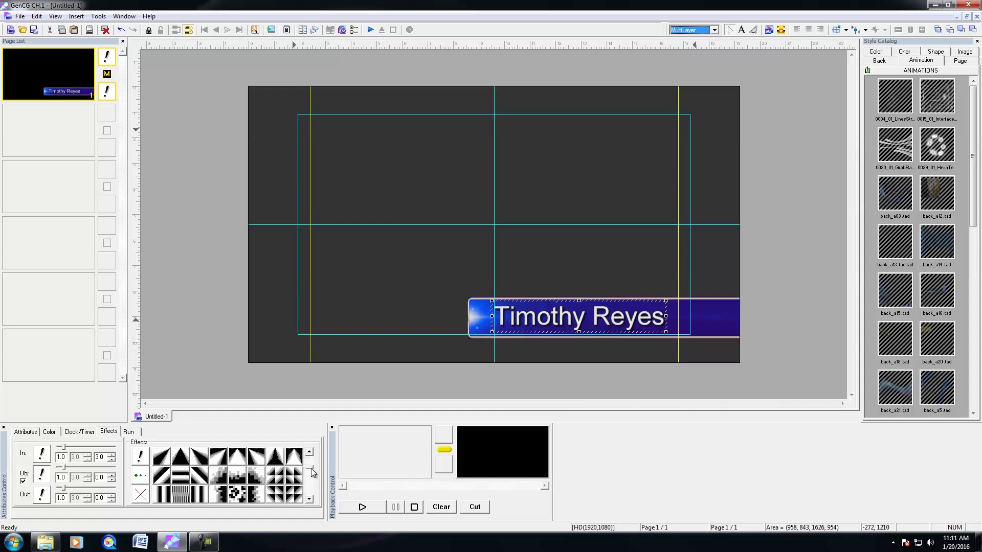
scroll(313, 477, "down", 5)
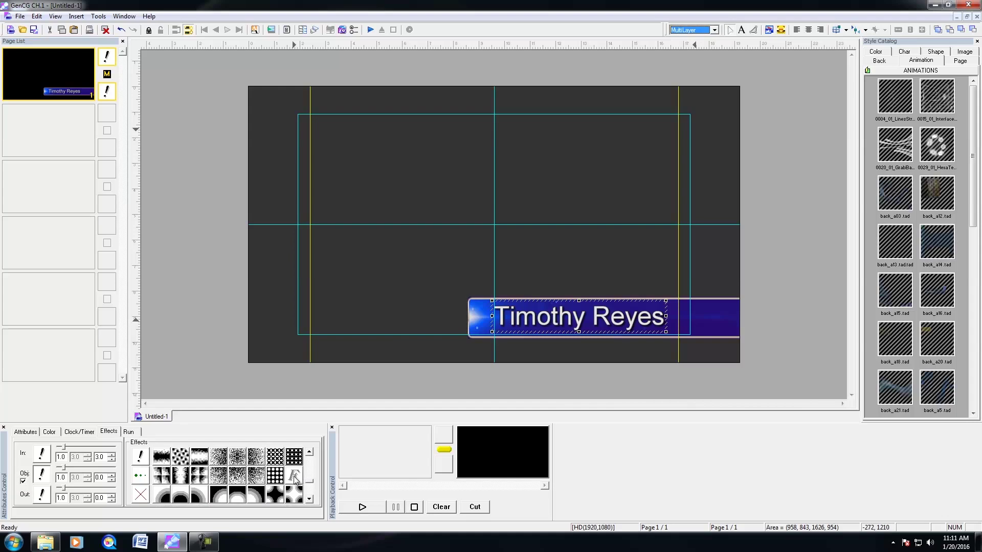
left_click(295, 479)
left_click(296, 479)
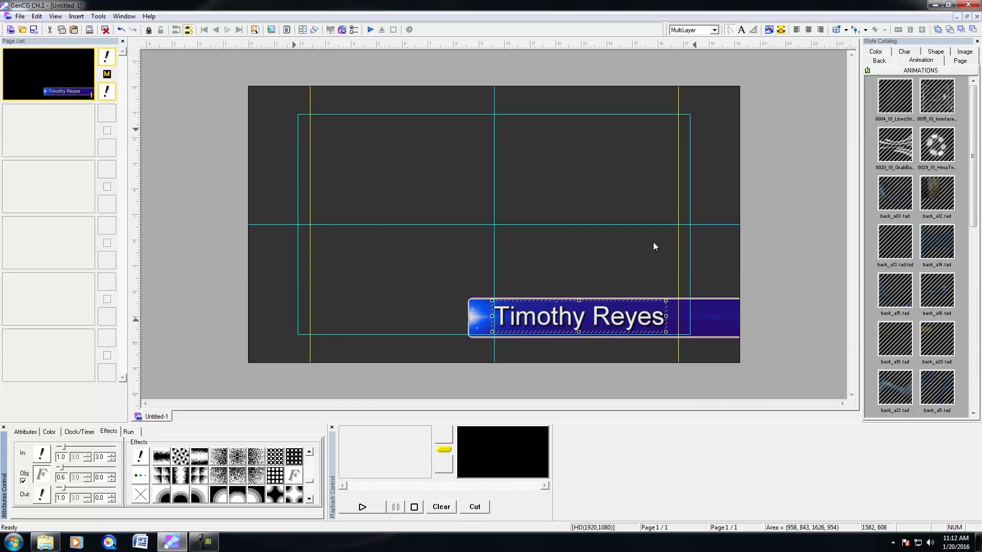
left_click(723, 327)
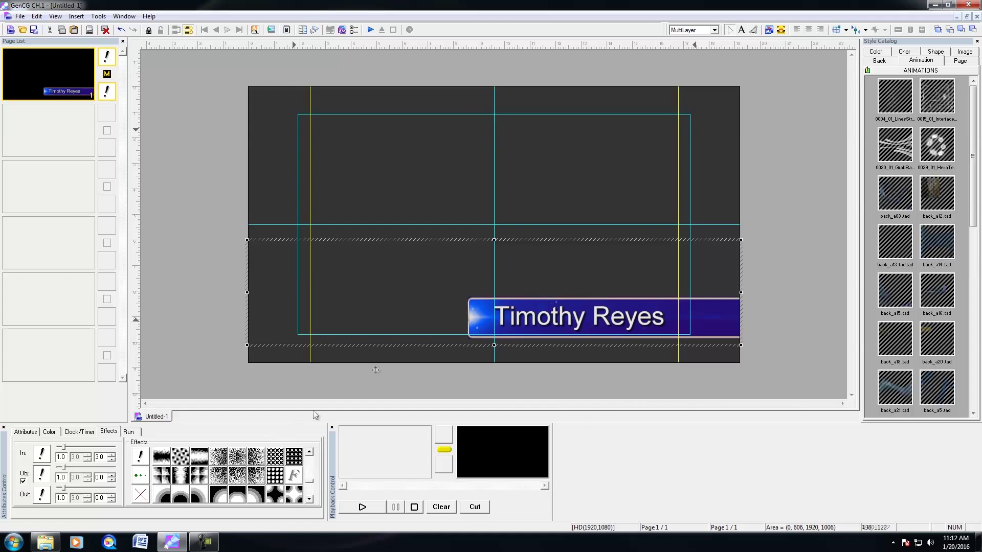
Set the name text's fade delay to 0.8 and play the lower-third to output.
double_click(572, 317)
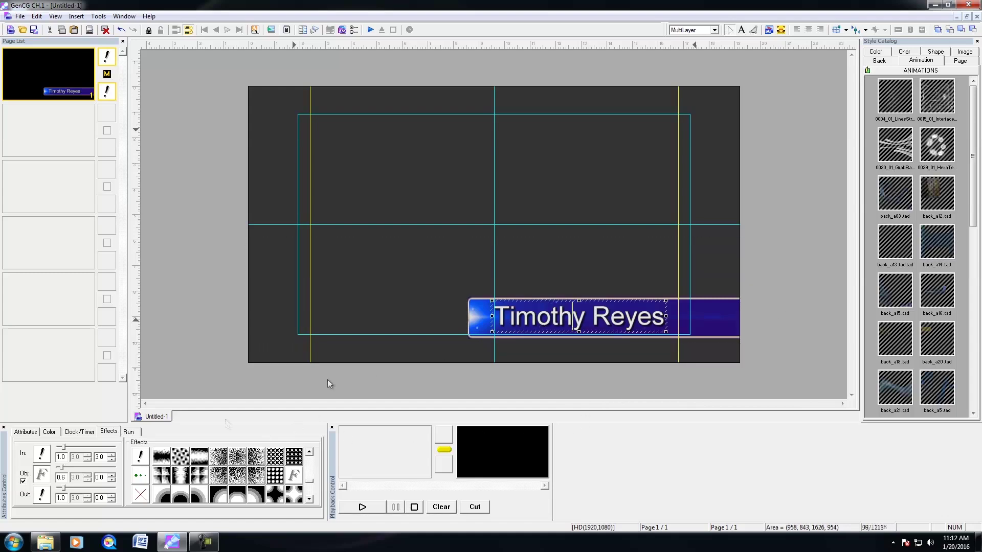
left_click(102, 478)
key("BackSpace")
type("8")
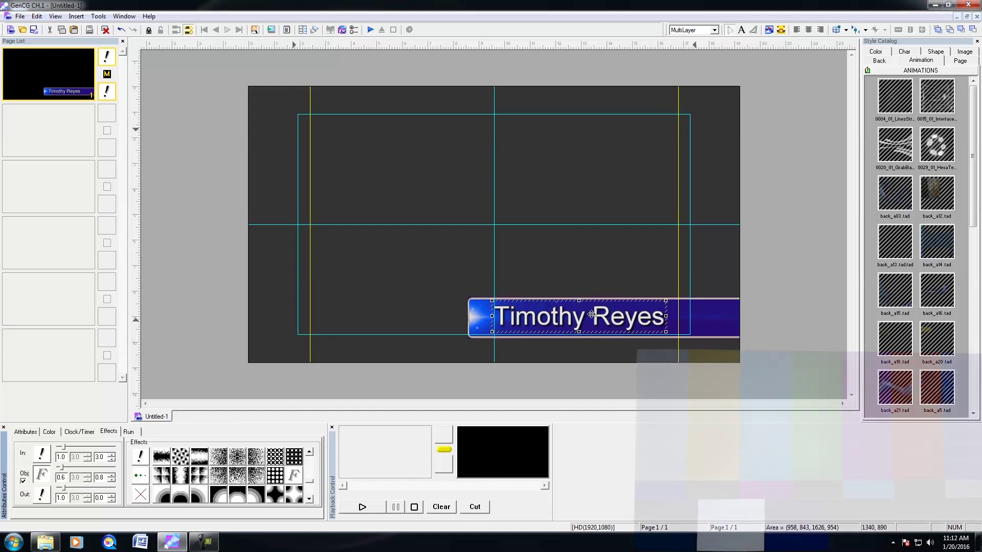
left_click(362, 508)
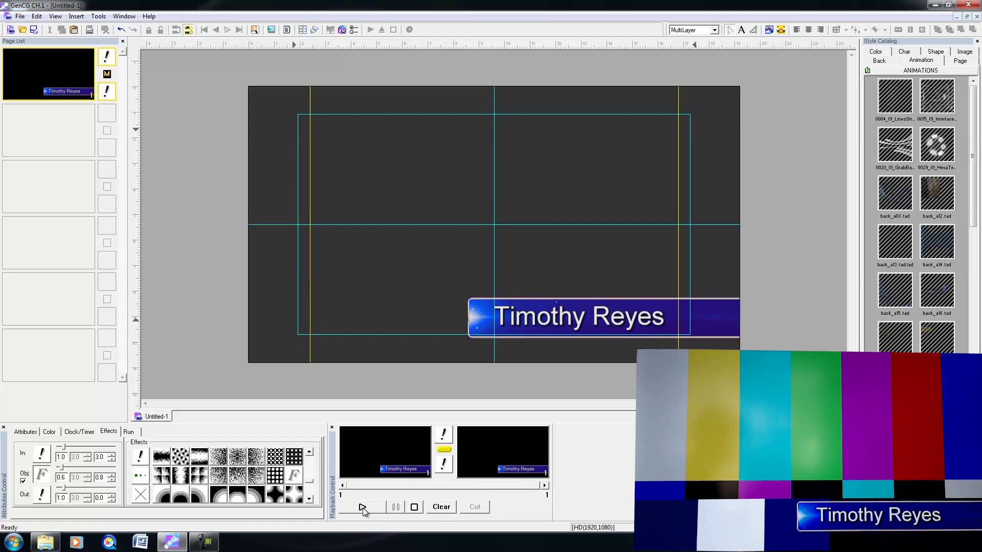
Stop the lower-third playback and clear it from the output window.
left_click(415, 508)
left_click(439, 507)
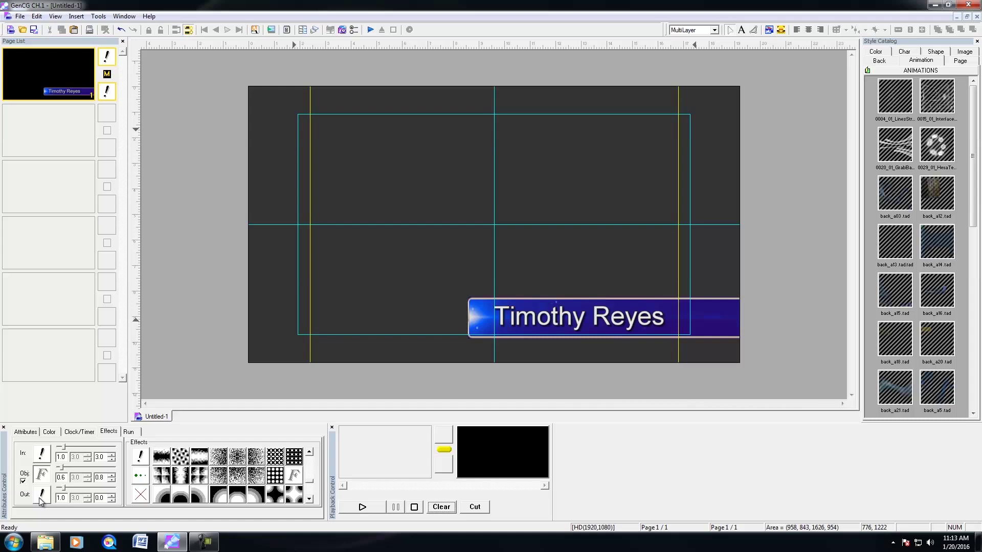
Give the name text an F fade Out effect with 0.6 duration, then start playback.
left_click(41, 495)
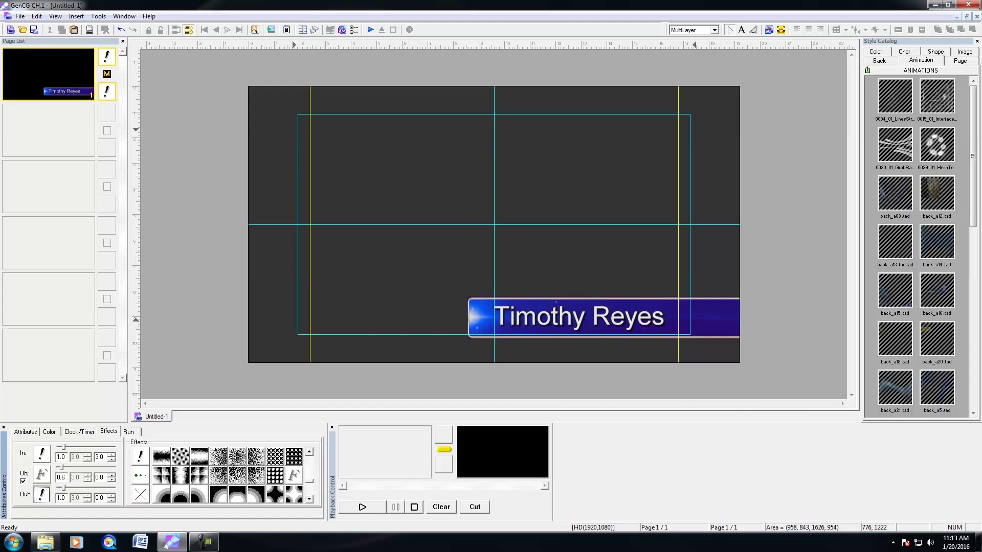
left_click(294, 475)
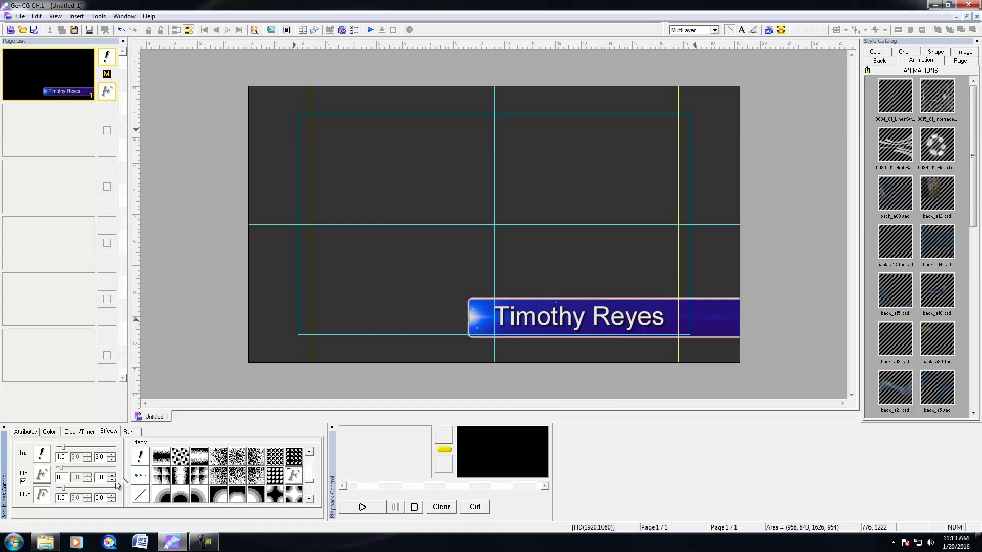
left_click(63, 499)
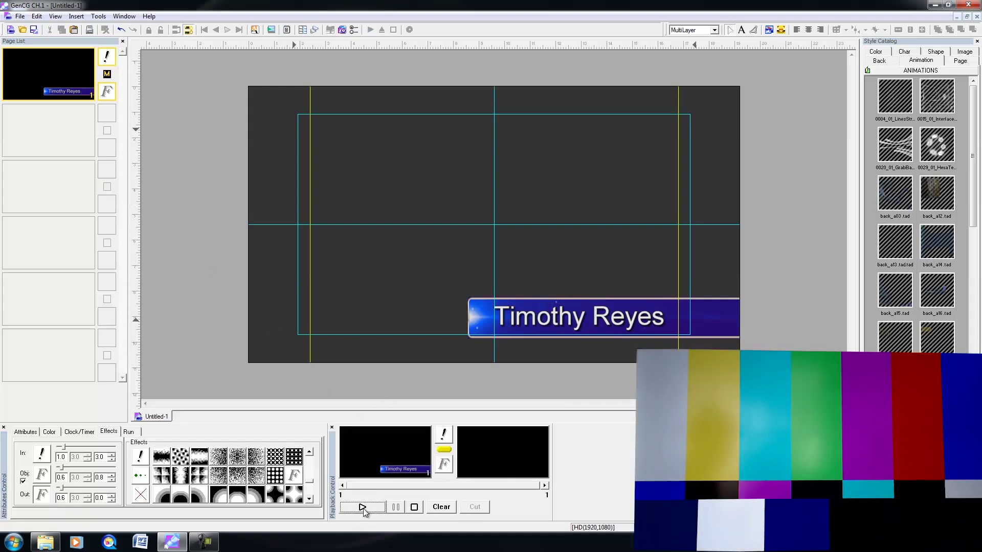
left_click(363, 507)
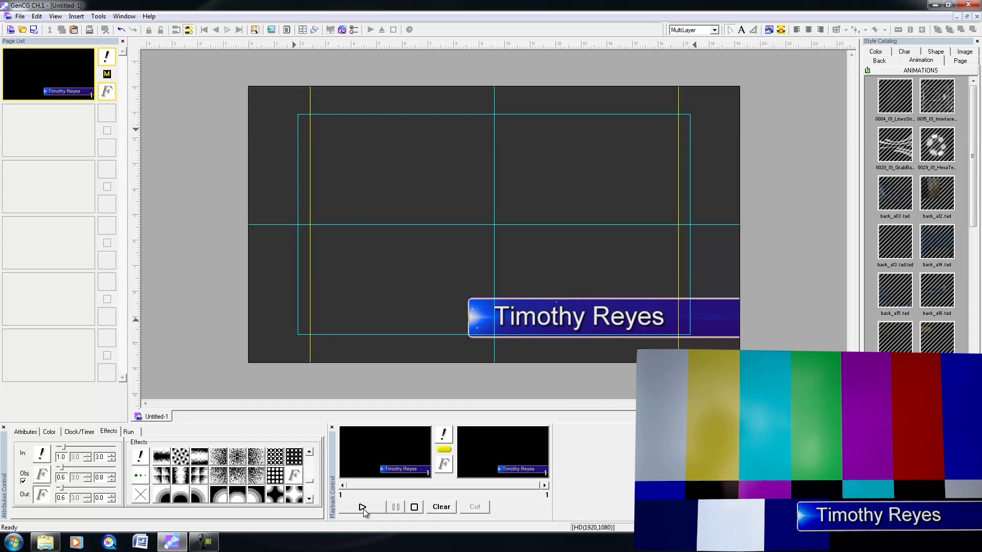
Stop playback to take the lower-third off air, leaving only the colour bars.
left_click(363, 507)
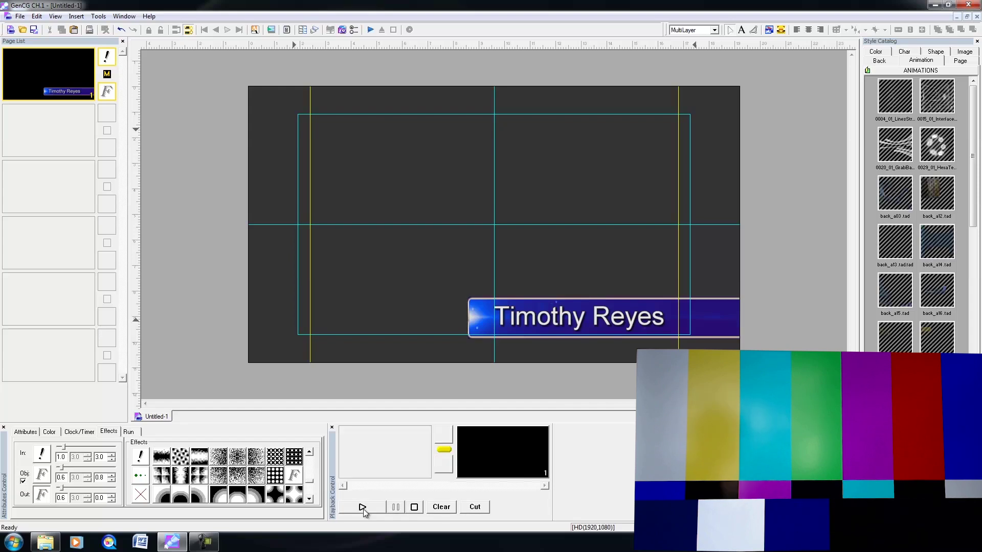